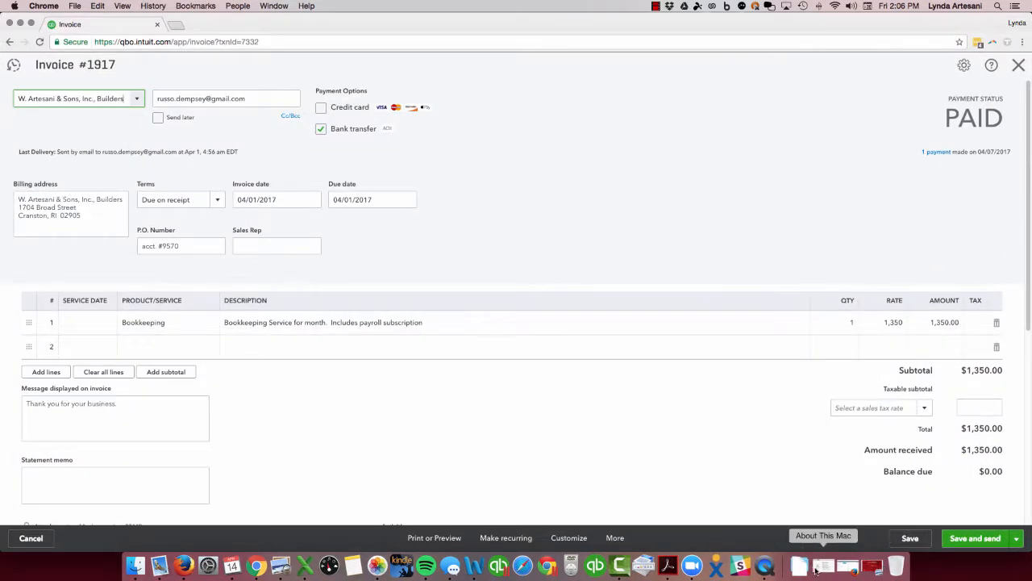
Step: Switch to the Firefox window with QuickBooks Online and open the Checking account's bank transactions to review
{"action": "left_click", "coordinate": [838, 567]}
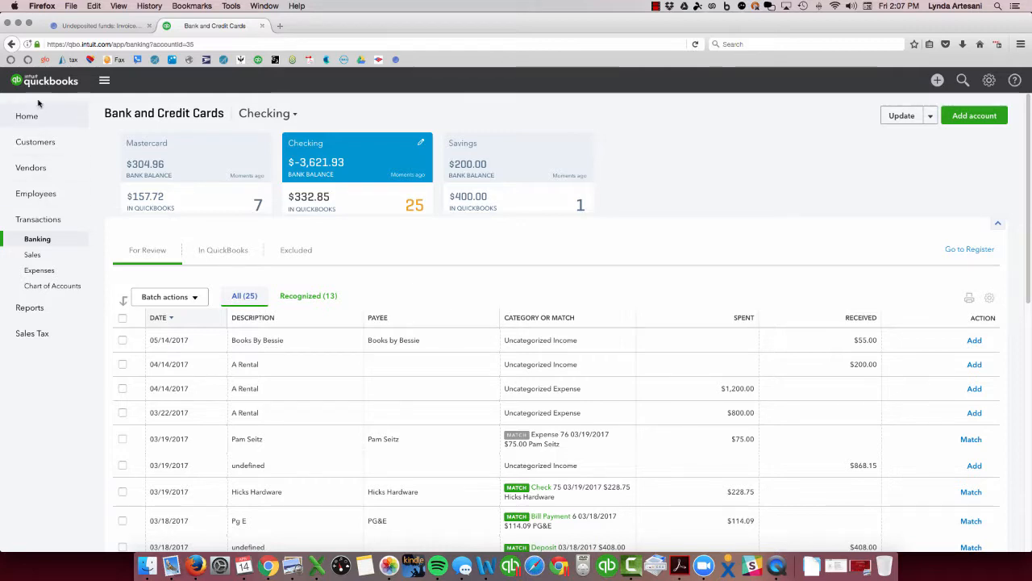
{"action": "left_click", "coordinate": [26, 123]}
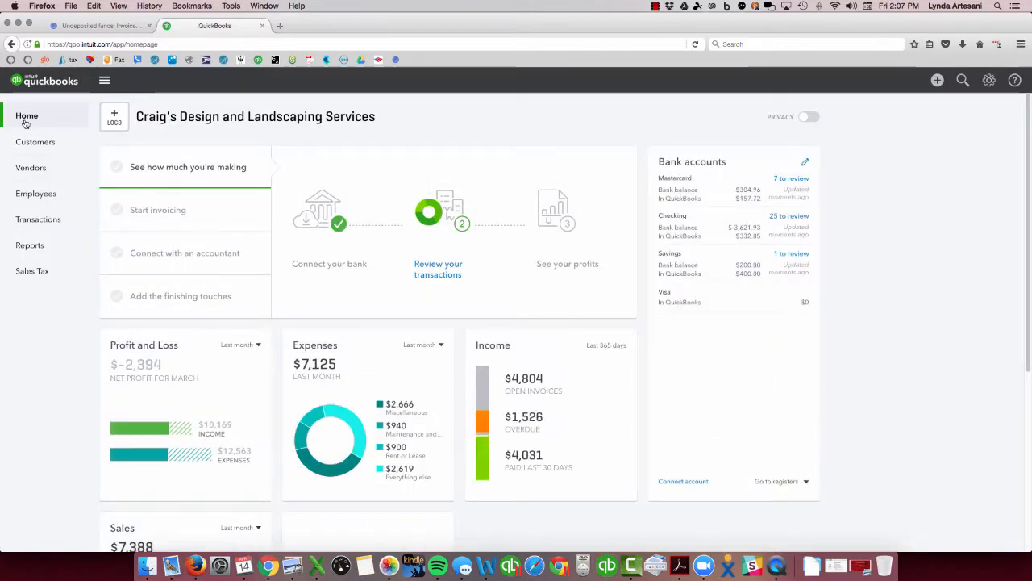
{"action": "left_click", "coordinate": [786, 217]}
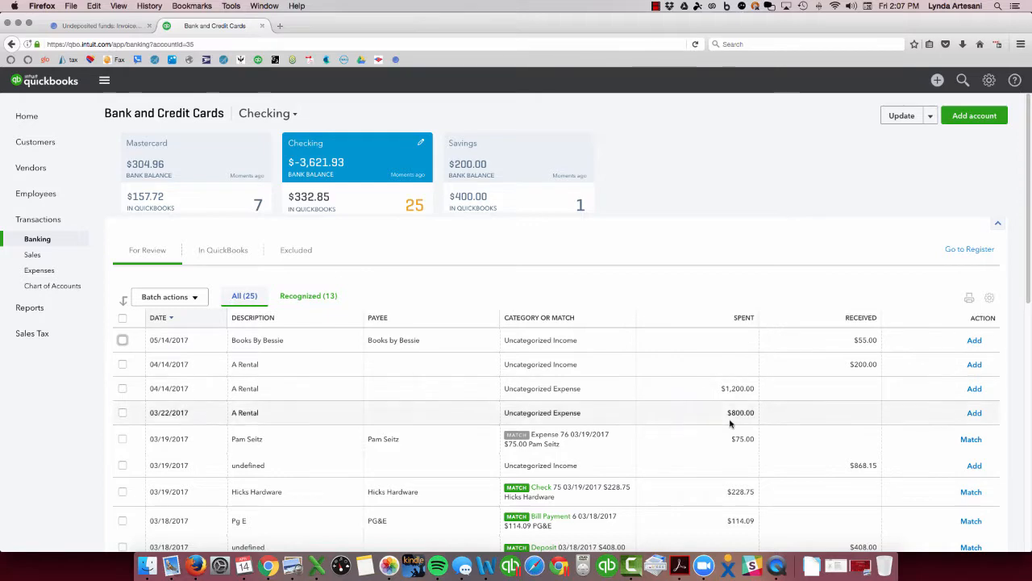
Step: Sort the transactions by category or match and batch-accept the green matches from the Hicks Hardware check through the Tania's Nursery expense
{"action": "scroll", "coordinate": [560, 396], "scroll_direction": "down", "scroll_amount": 5}
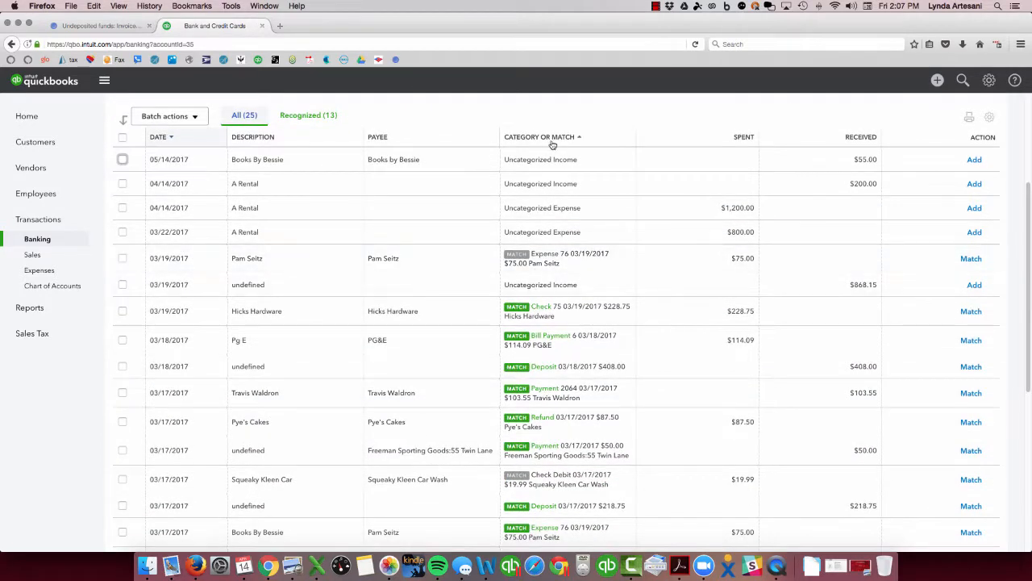
{"action": "left_click", "coordinate": [552, 141]}
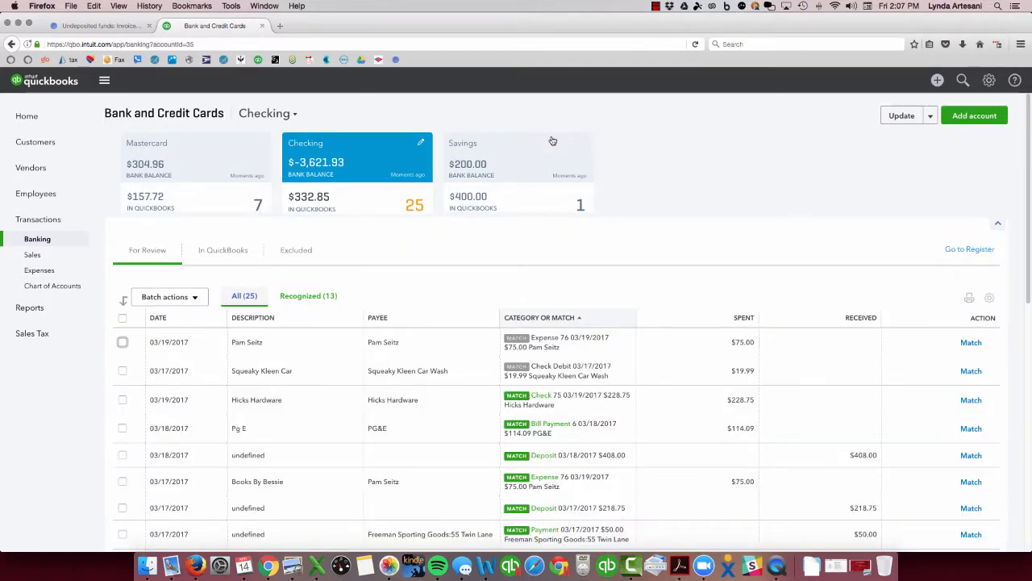
{"action": "left_click", "coordinate": [122, 401]}
{"action": "scroll", "coordinate": [143, 453], "scroll_direction": "down", "scroll_amount": 4}
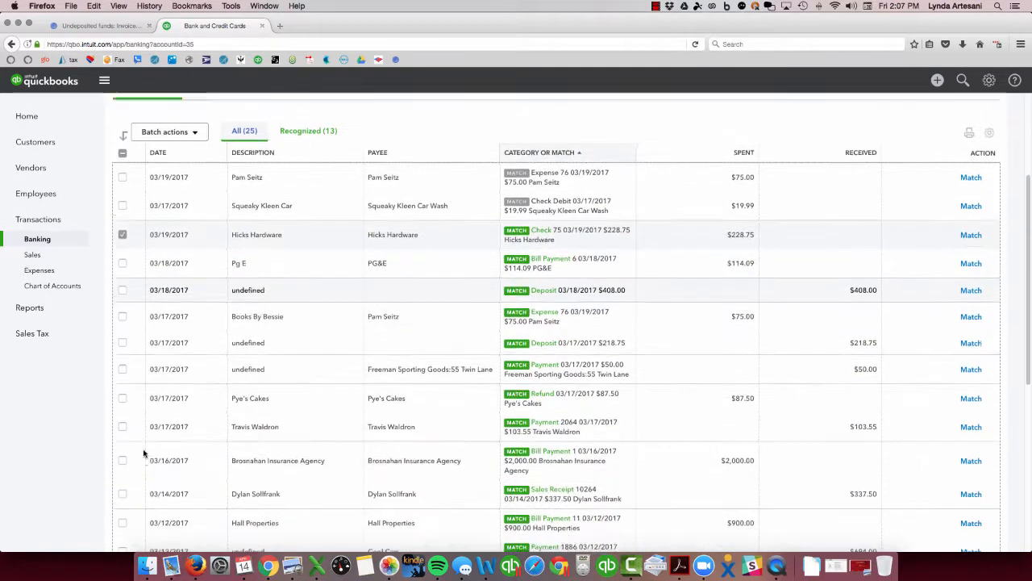
{"action": "scroll", "coordinate": [143, 454], "scroll_direction": "down", "scroll_amount": 5}
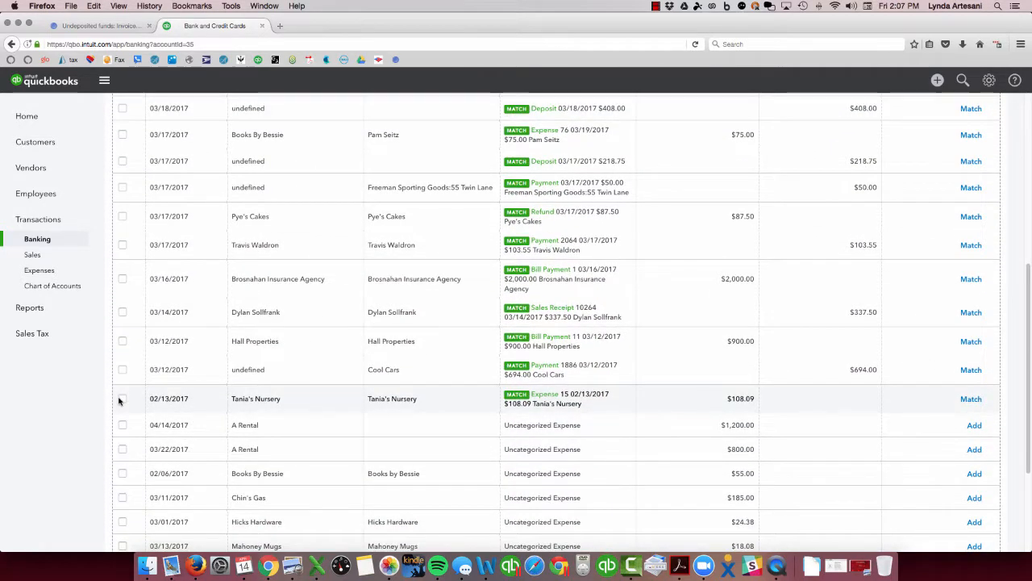
{"action": "left_click", "coordinate": [122, 400], "text": "shift"}
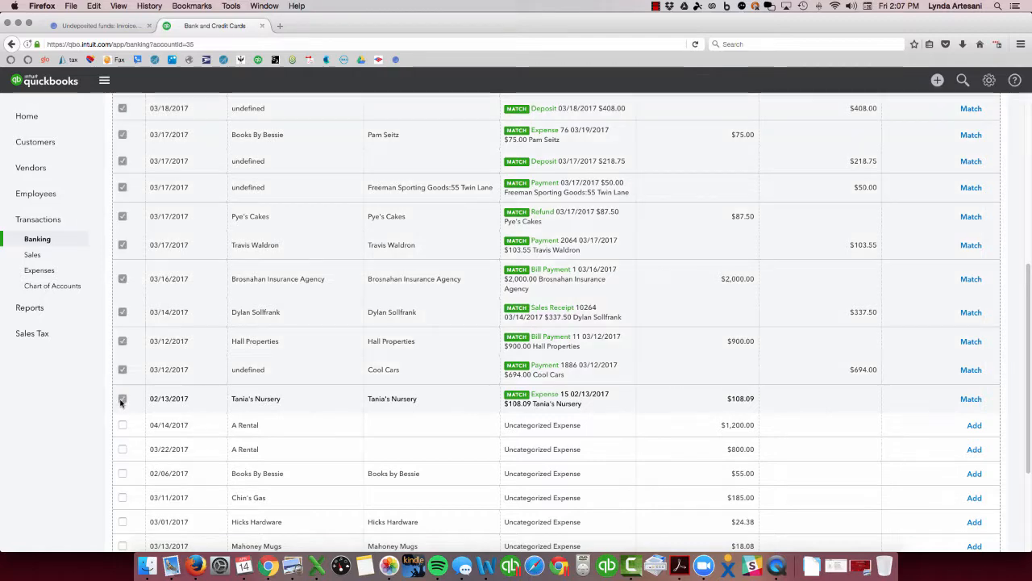
{"action": "scroll", "coordinate": [176, 303], "scroll_direction": "up", "scroll_amount": 6}
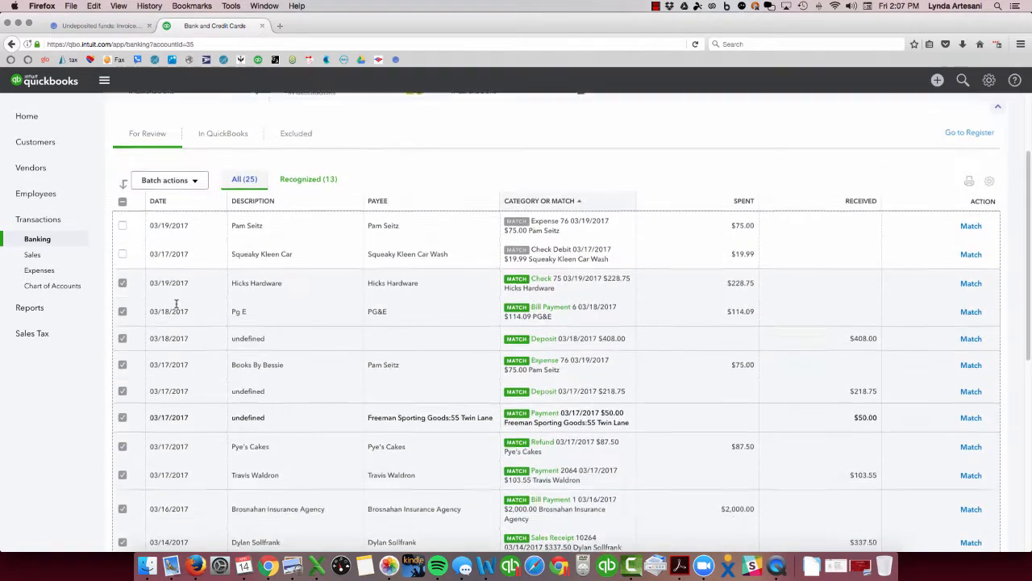
{"action": "scroll", "coordinate": [176, 303], "scroll_direction": "up", "scroll_amount": 2}
{"action": "left_click", "coordinate": [195, 262]}
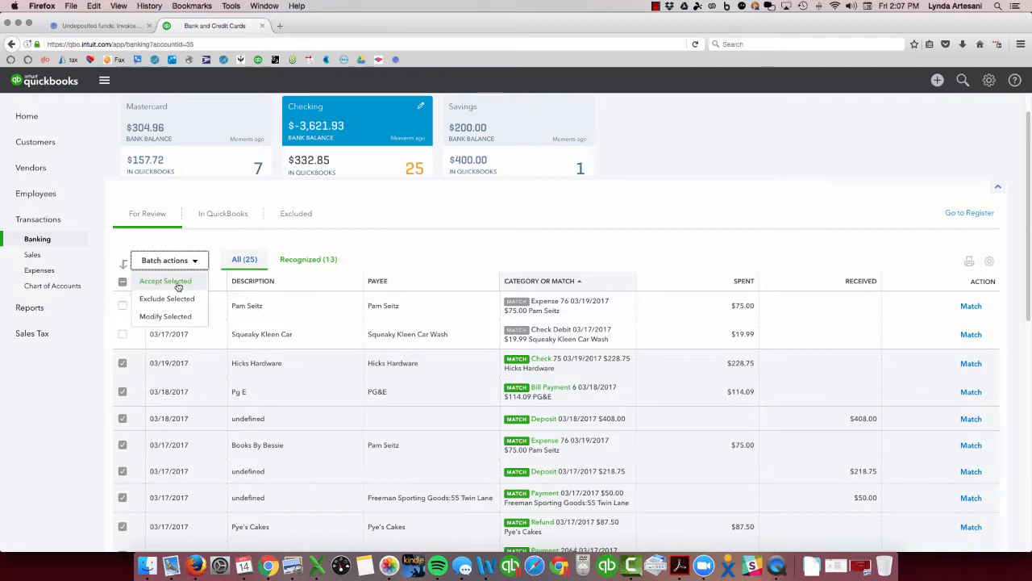
{"action": "left_click", "coordinate": [165, 281]}
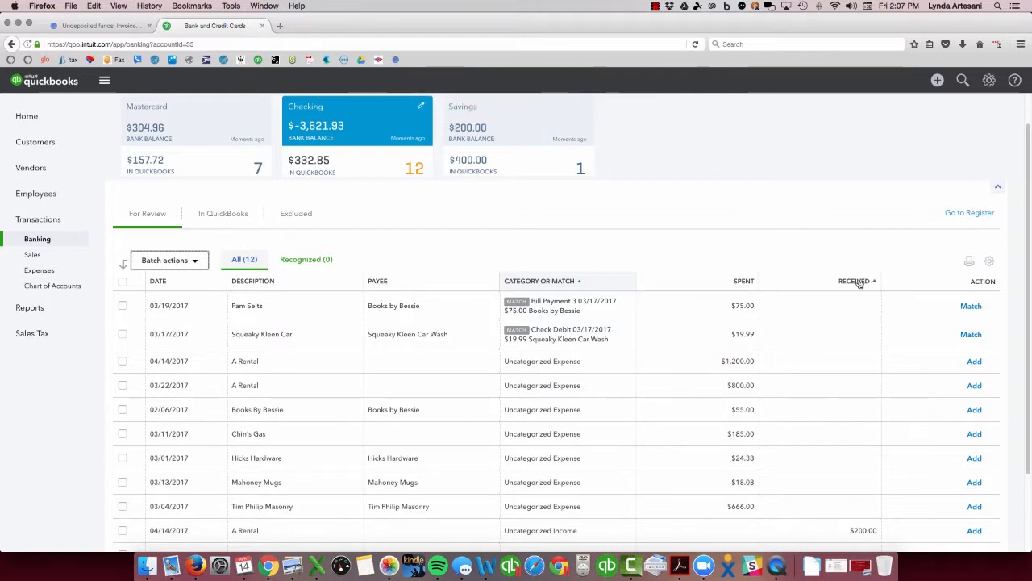
Step: Sort the remaining transactions by received amount, largest first, and open the recent $895.00 payment from Freeman Sporting Goods
{"action": "left_click", "coordinate": [859, 281]}
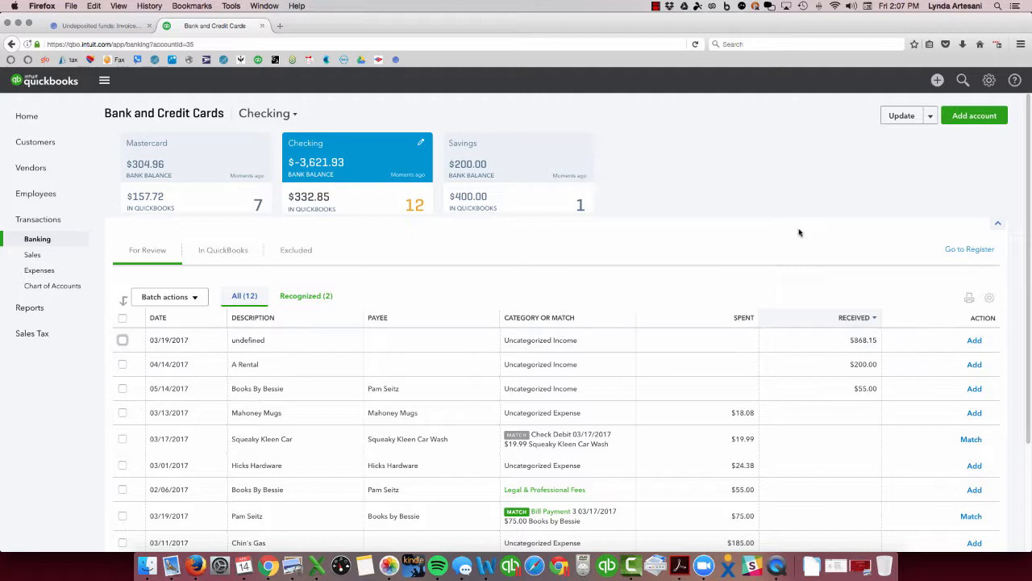
{"action": "left_click", "coordinate": [963, 81]}
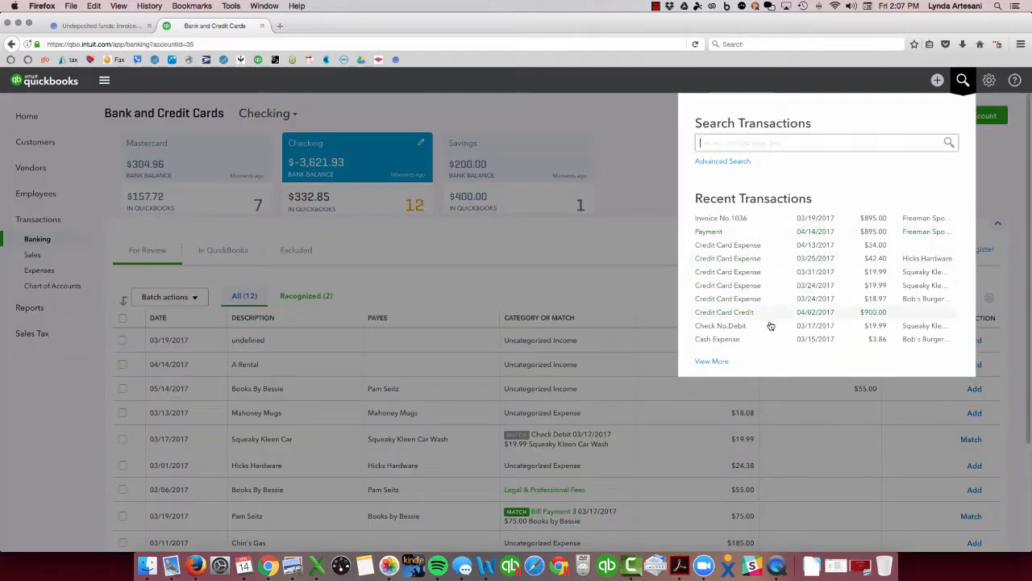
{"action": "left_click", "coordinate": [710, 232]}
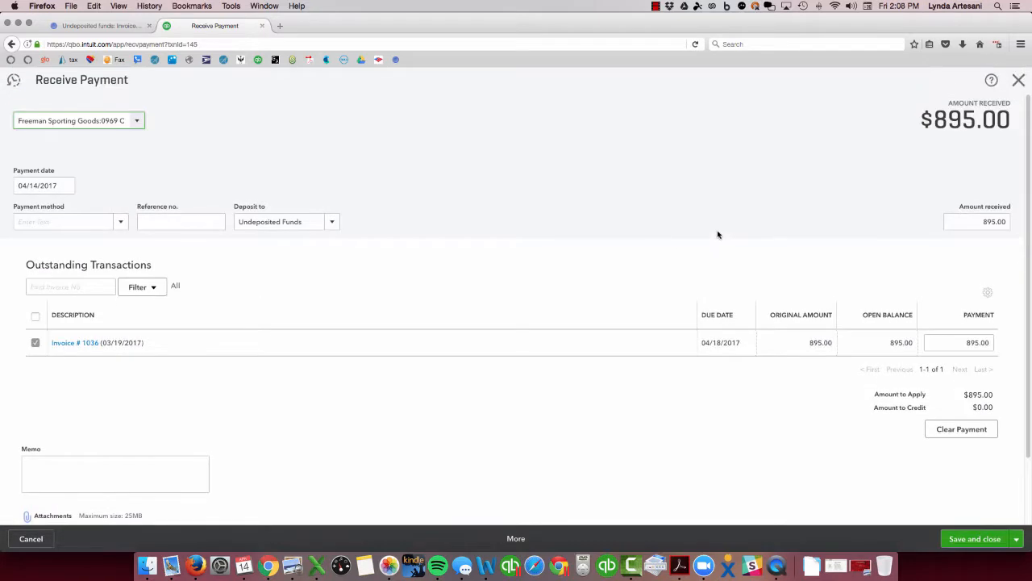
Step: Check the payment's customer and the available payment methods, and save and close the payment without editing it
{"action": "left_click_drag", "start_coordinate": [18, 121], "coordinate": [133, 122]}
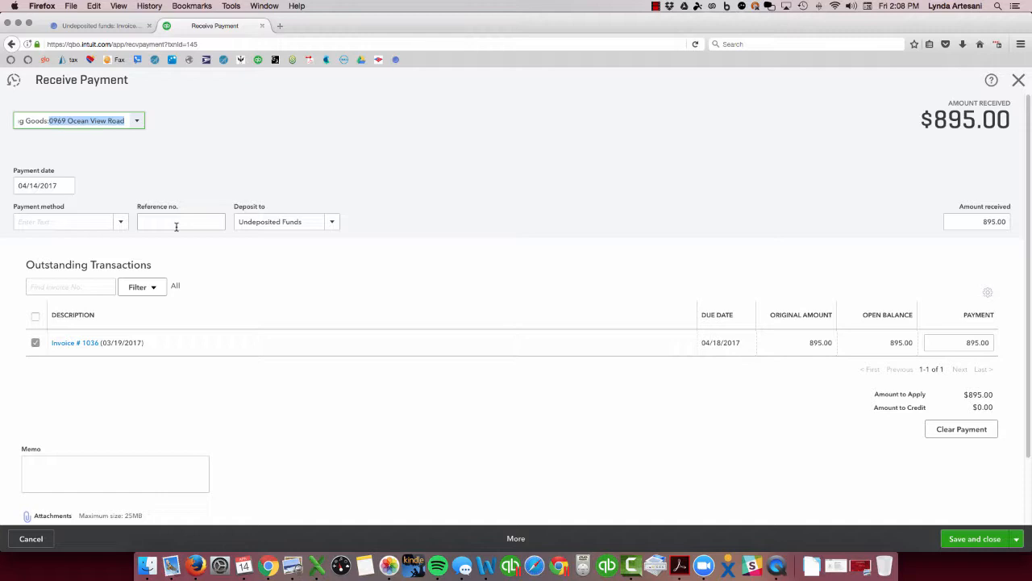
{"action": "left_click", "coordinate": [121, 222]}
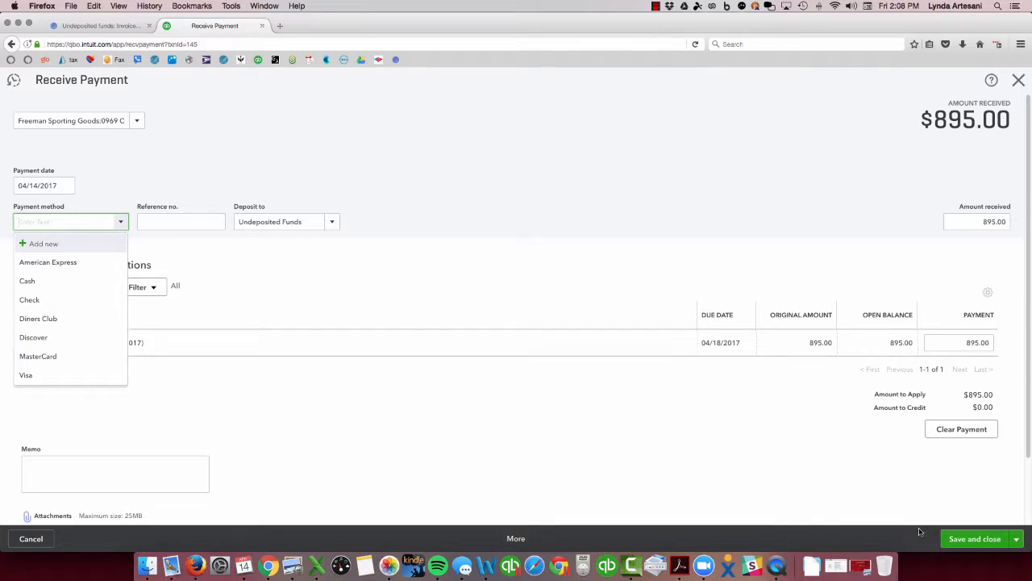
{"action": "left_click", "coordinate": [266, 252]}
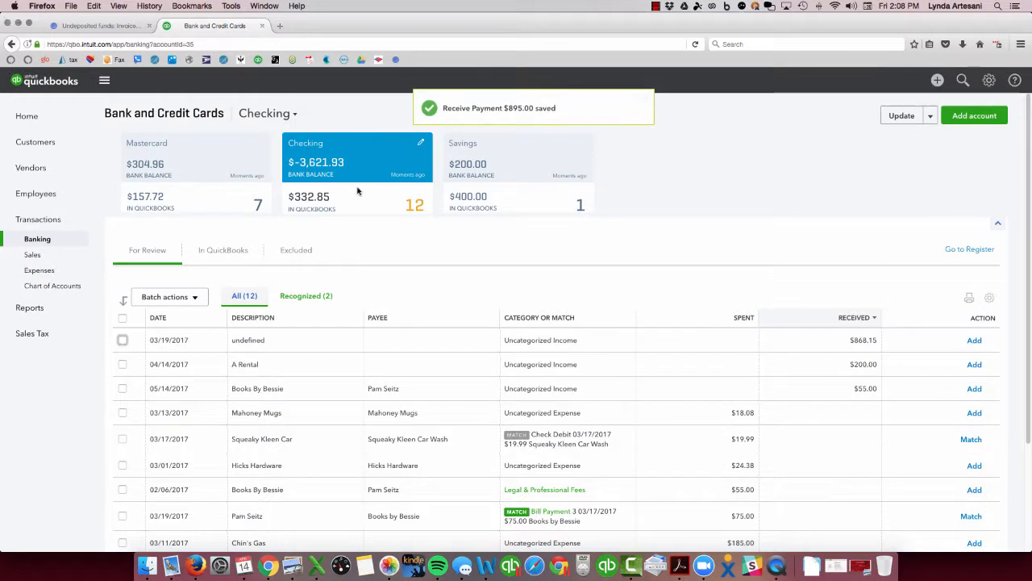
{"action": "left_click", "coordinate": [976, 251]}
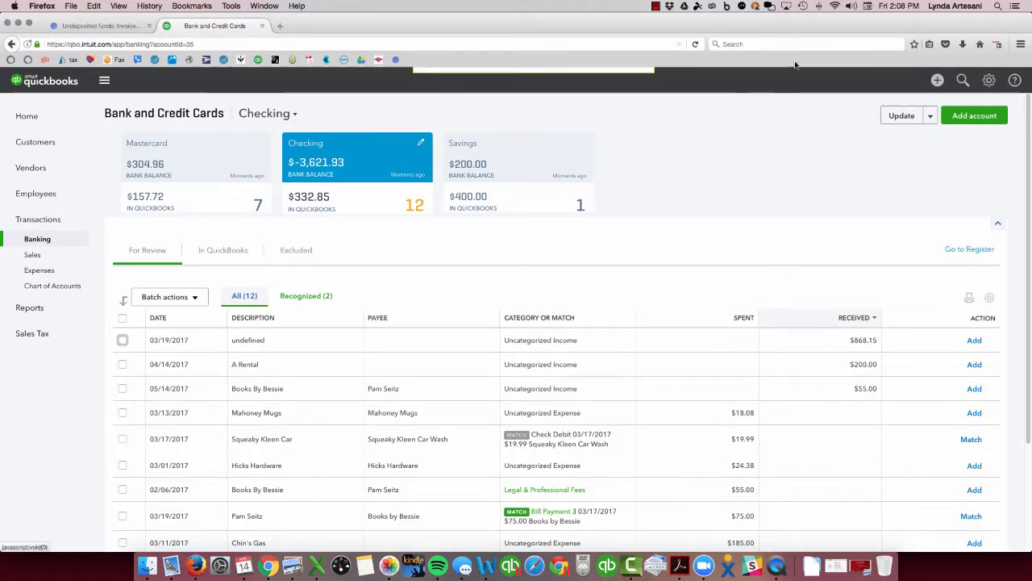
Step: Create a bank deposit to Checking and include the existing Freeman Sporting Goods payment of 895.00 dated 04/14/2017
{"action": "left_click", "coordinate": [935, 81]}
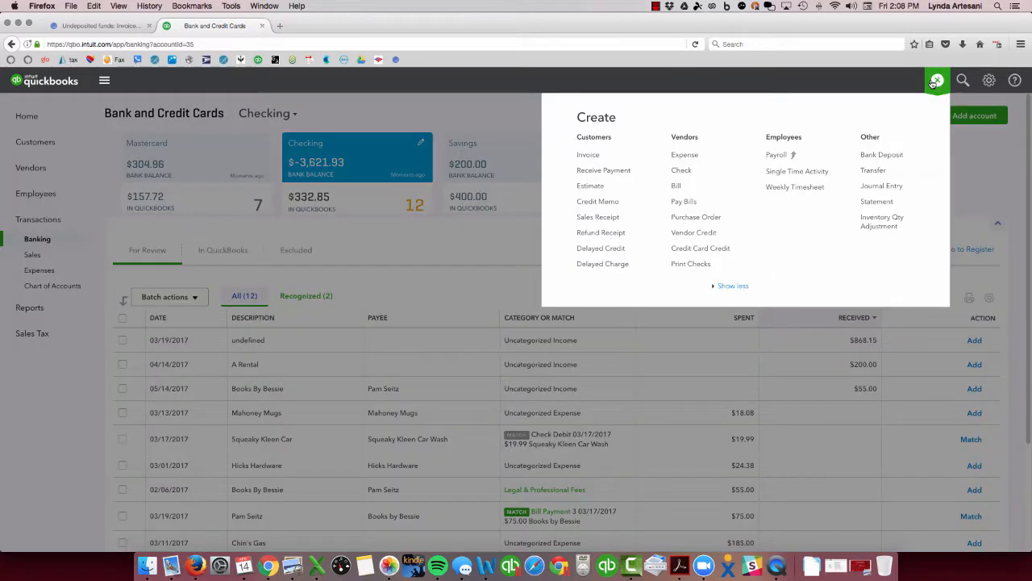
{"action": "left_click", "coordinate": [883, 154]}
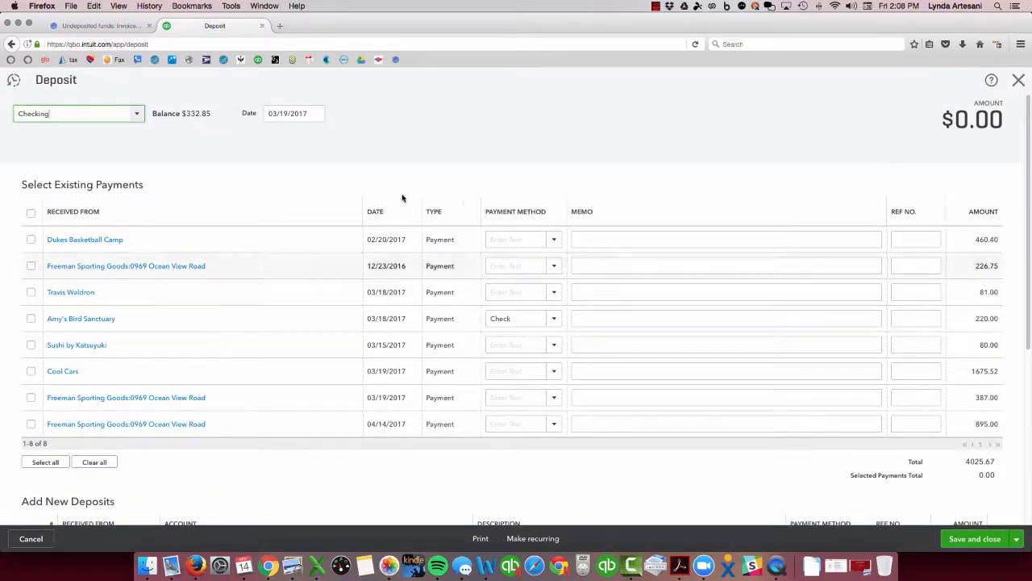
{"action": "left_click", "coordinate": [32, 424]}
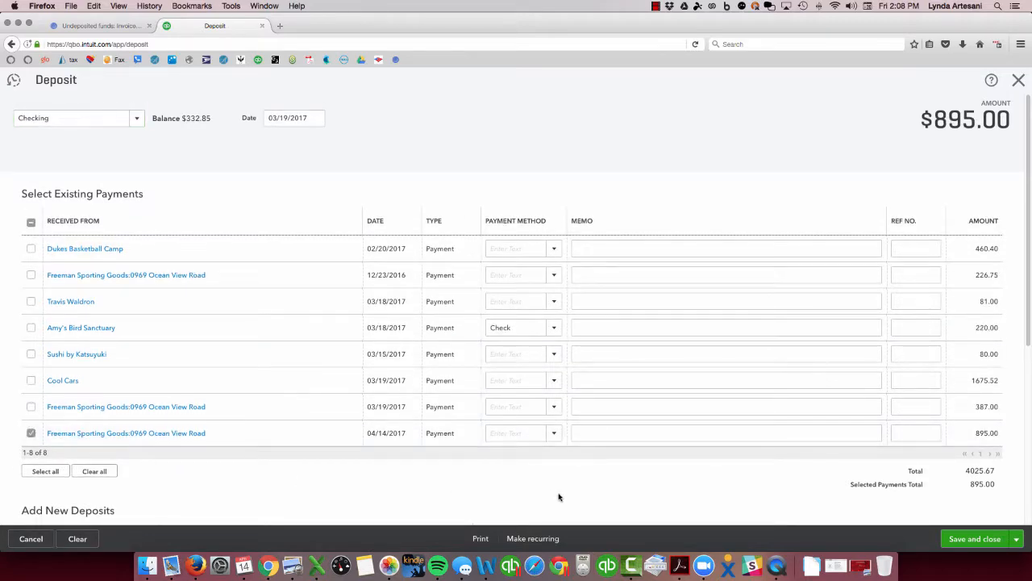
Step: Add a Bank Charges line of -26.85 to the deposit, and save and close it
{"action": "scroll", "coordinate": [558, 496], "scroll_direction": "down", "scroll_amount": 2}
{"action": "scroll", "coordinate": [558, 496], "scroll_direction": "down", "scroll_amount": 2}
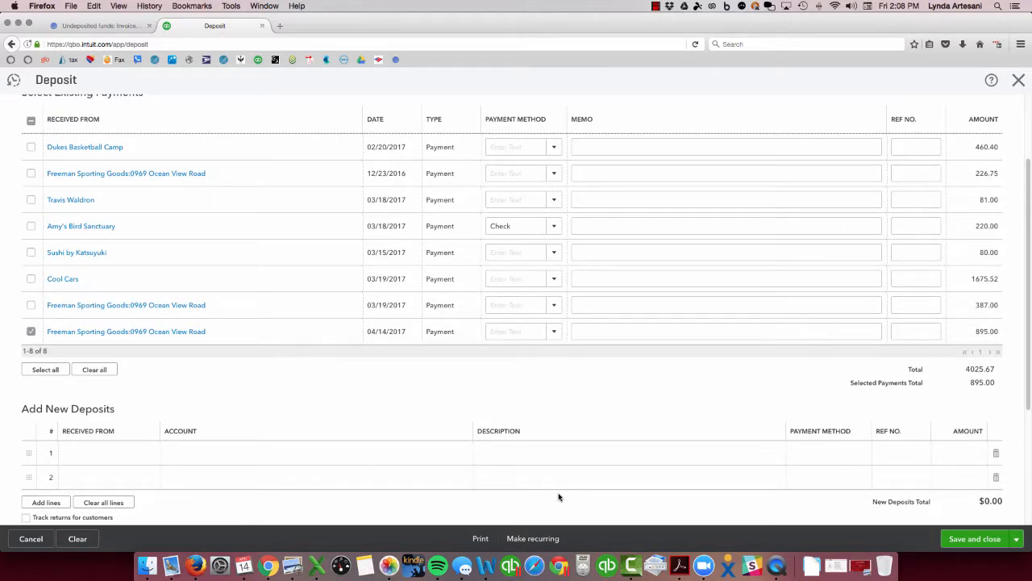
{"action": "left_click", "coordinate": [203, 464]}
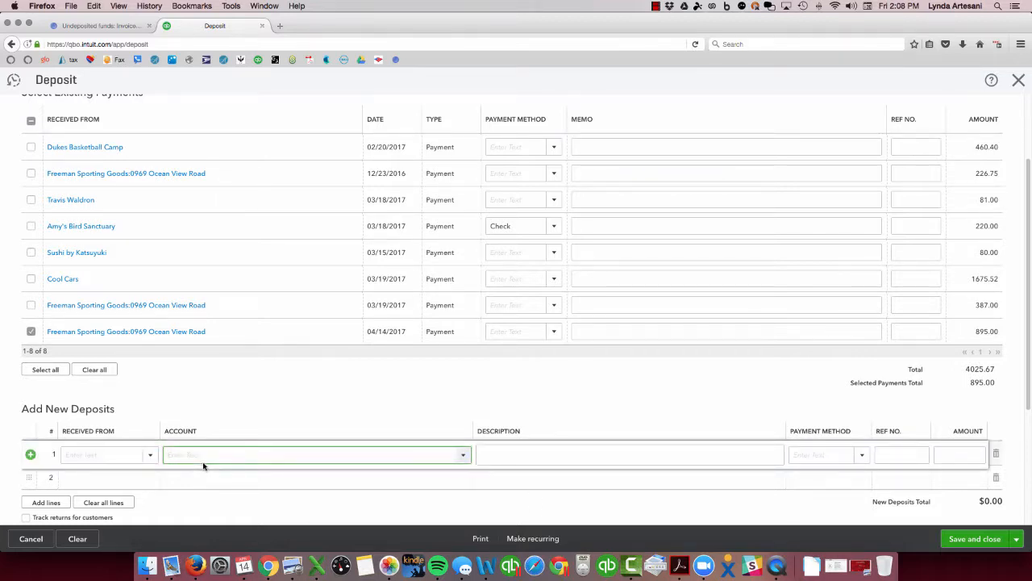
{"action": "type", "text": "Bank Charges"}
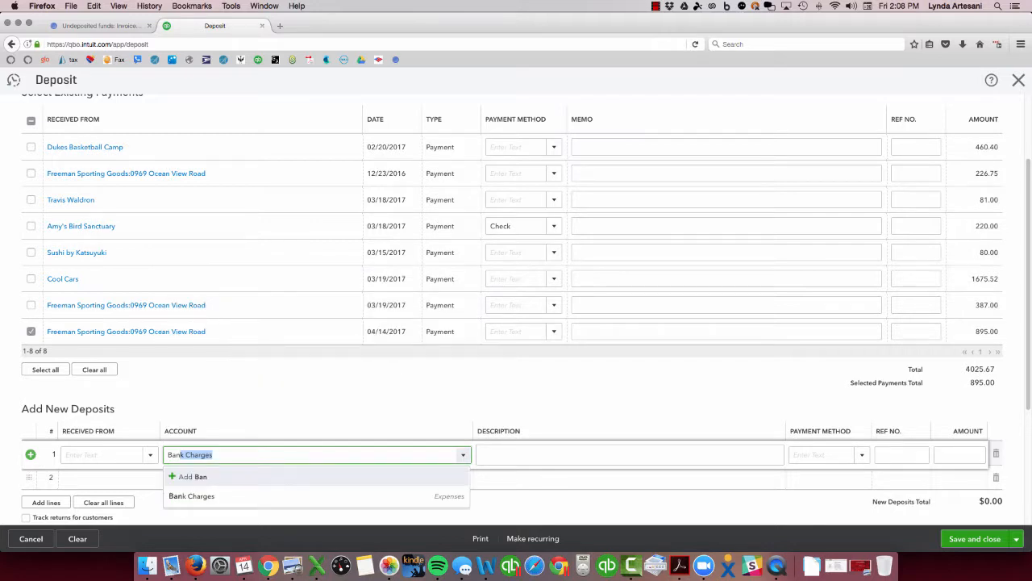
{"action": "key", "text": "Tab"}
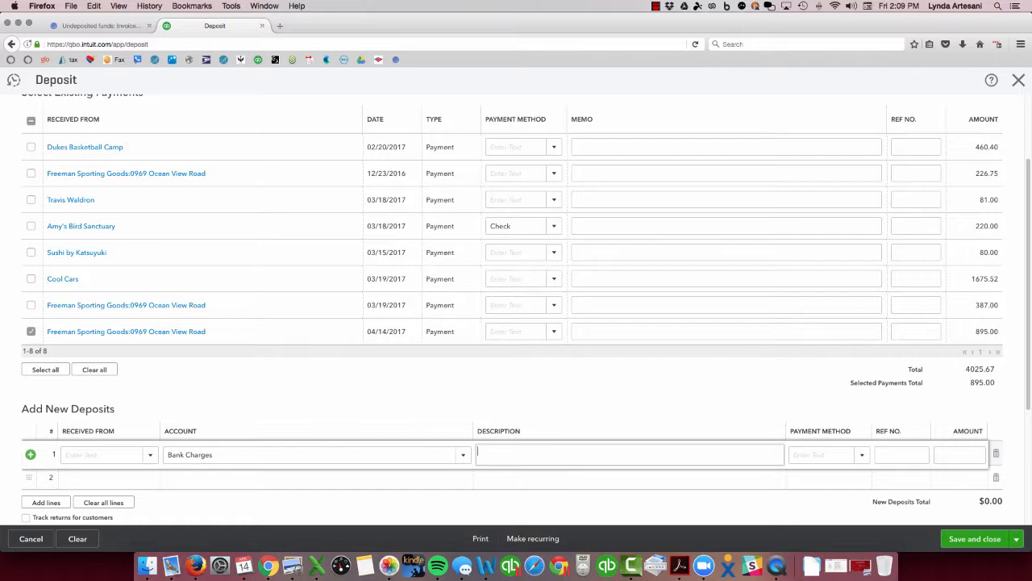
{"action": "left_click", "coordinate": [942, 456]}
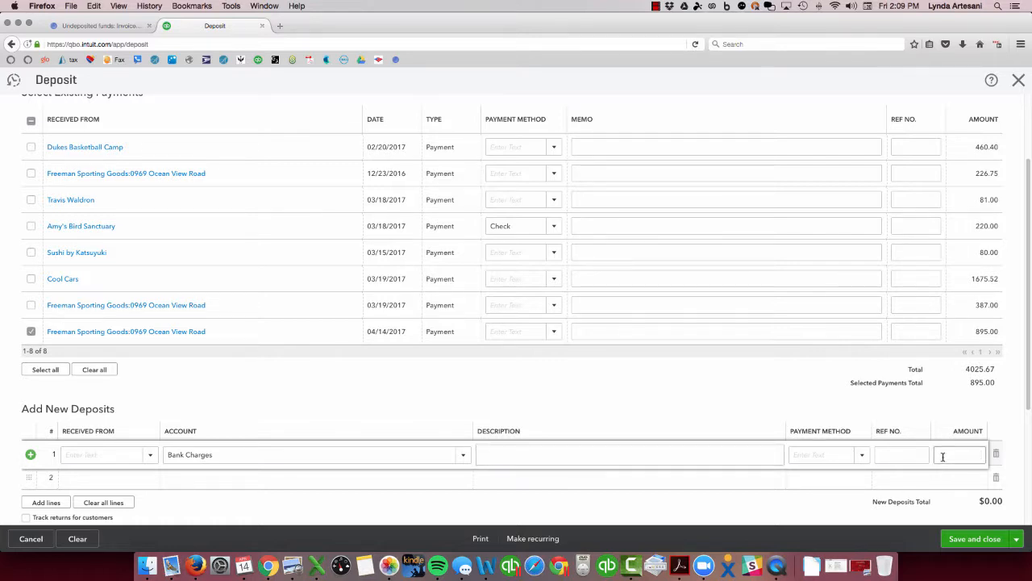
{"action": "type", "text": "-28"}
{"action": "key", "text": "BackSpace"}
{"action": "left_click", "coordinate": [684, 461]}
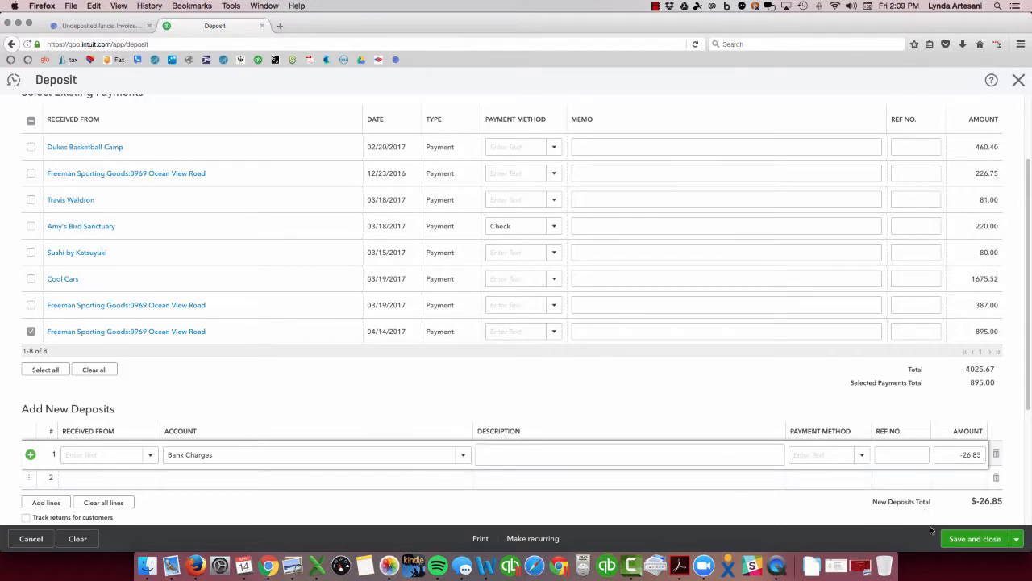
{"action": "scroll", "coordinate": [945, 463], "scroll_direction": "up", "scroll_amount": 3}
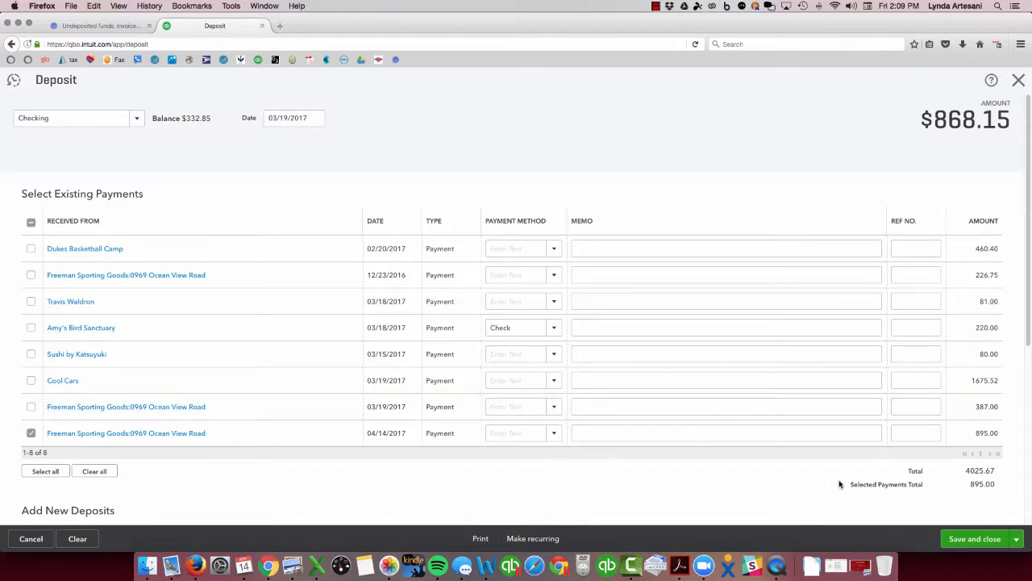
{"action": "left_click", "coordinate": [978, 545]}
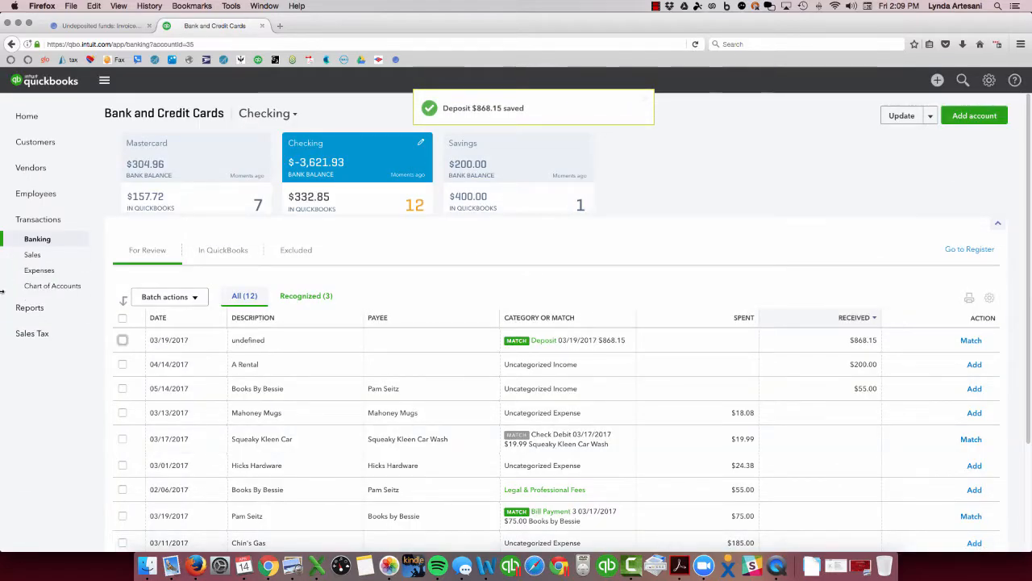
Step: Inspect the deposit suggested for the 03/19/2017 bank transaction of $868.15 and accept the match
{"action": "left_click", "coordinate": [256, 342]}
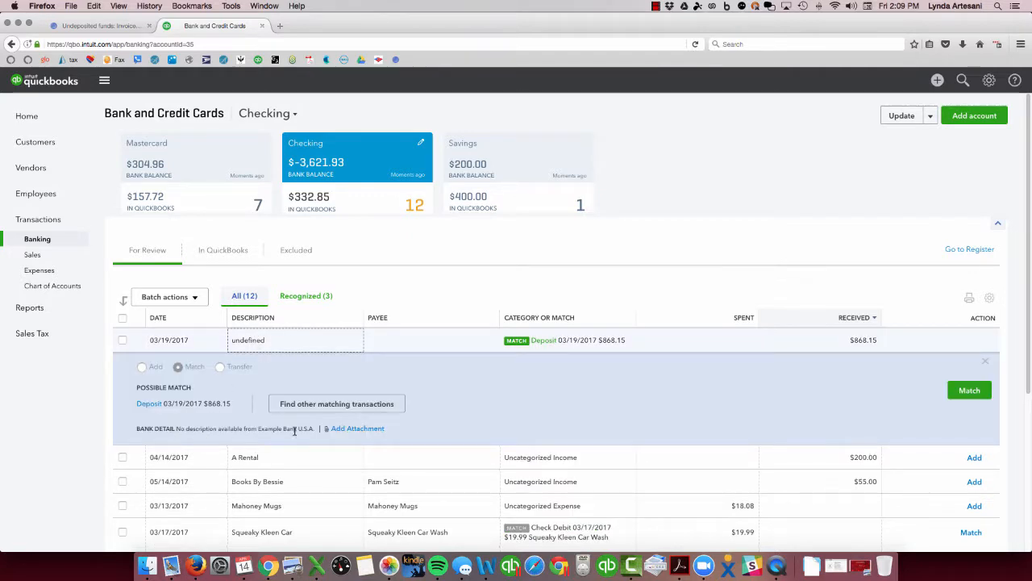
{"action": "left_click", "coordinate": [148, 404]}
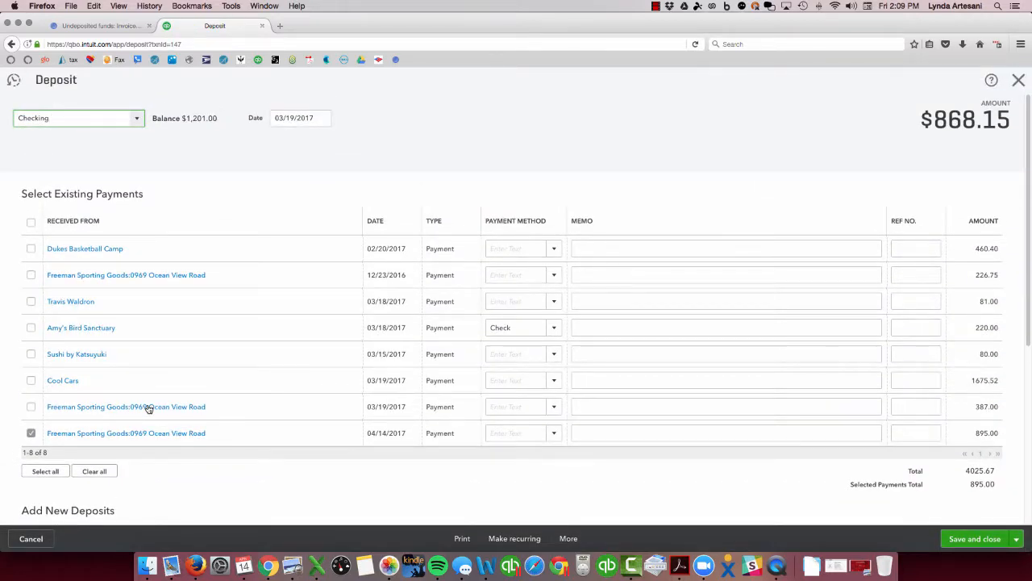
{"action": "left_click", "coordinate": [1018, 81]}
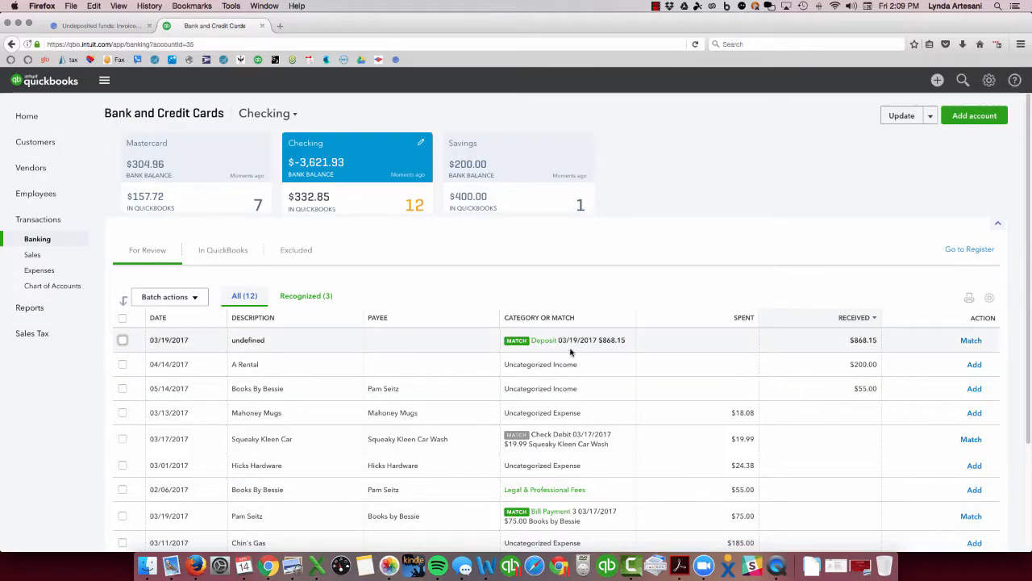
{"action": "left_click", "coordinate": [122, 340]}
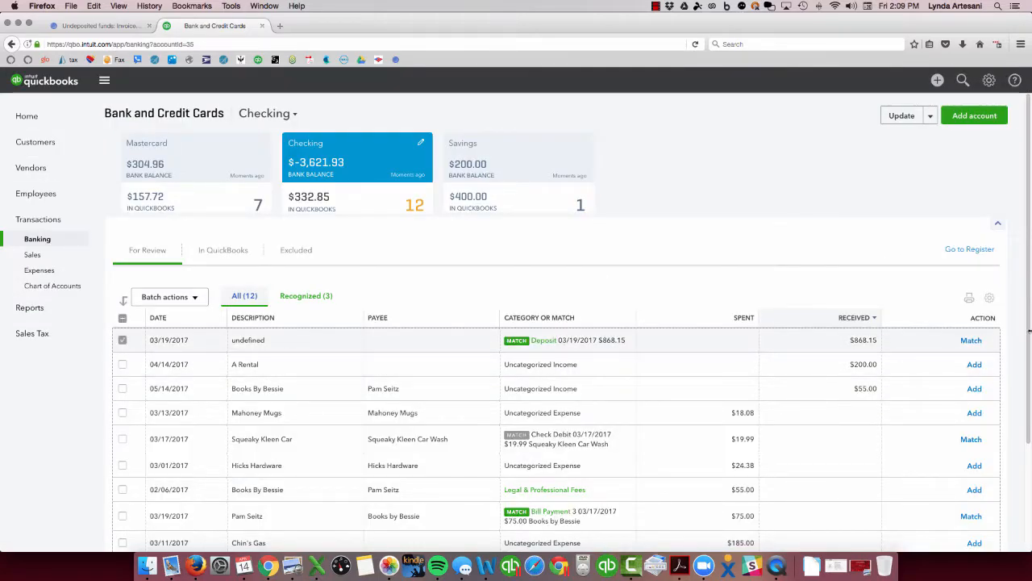
{"action": "left_click", "coordinate": [974, 339]}
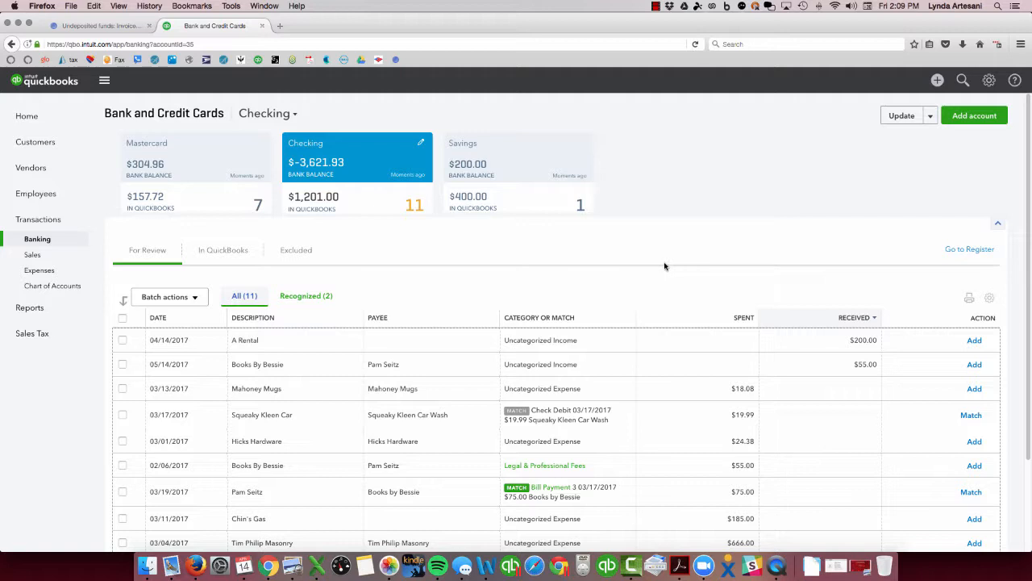
Step: Open the first sub-customer under Freeman Sporting Goods and check the invoices and payments in its transaction list
{"action": "left_click", "coordinate": [36, 143]}
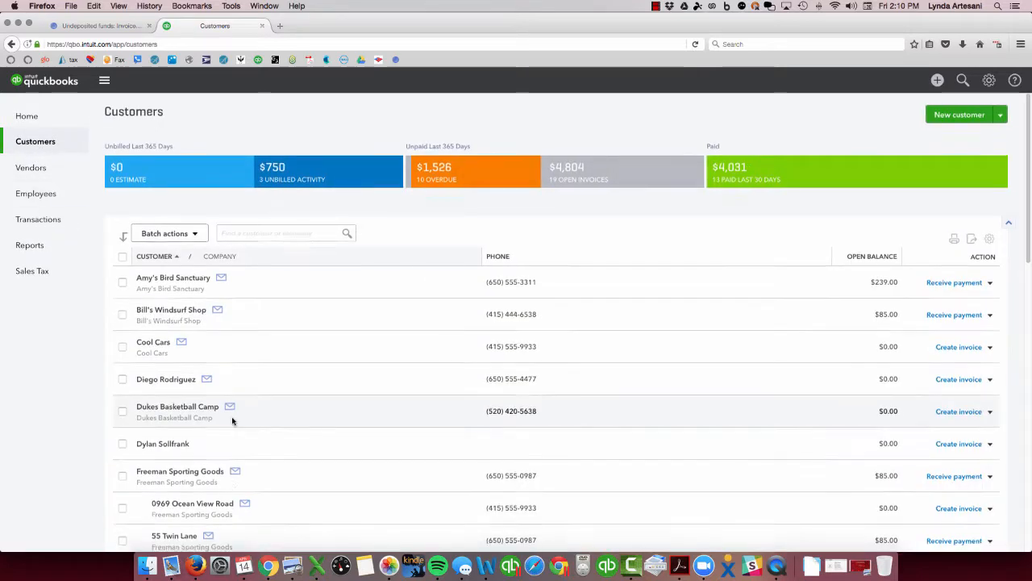
{"action": "scroll", "coordinate": [232, 420], "scroll_direction": "down", "scroll_amount": 4}
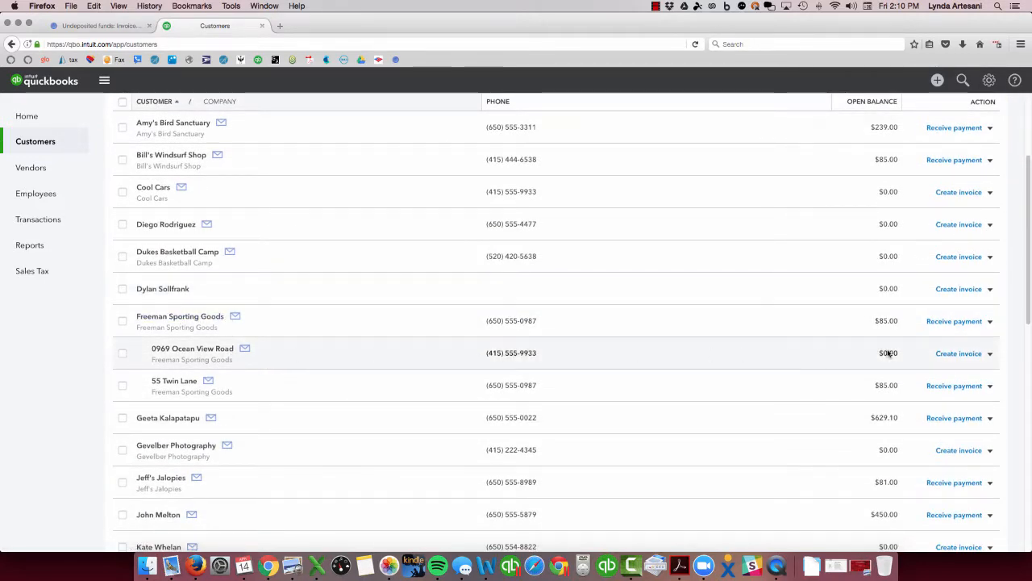
{"action": "left_click", "coordinate": [194, 349]}
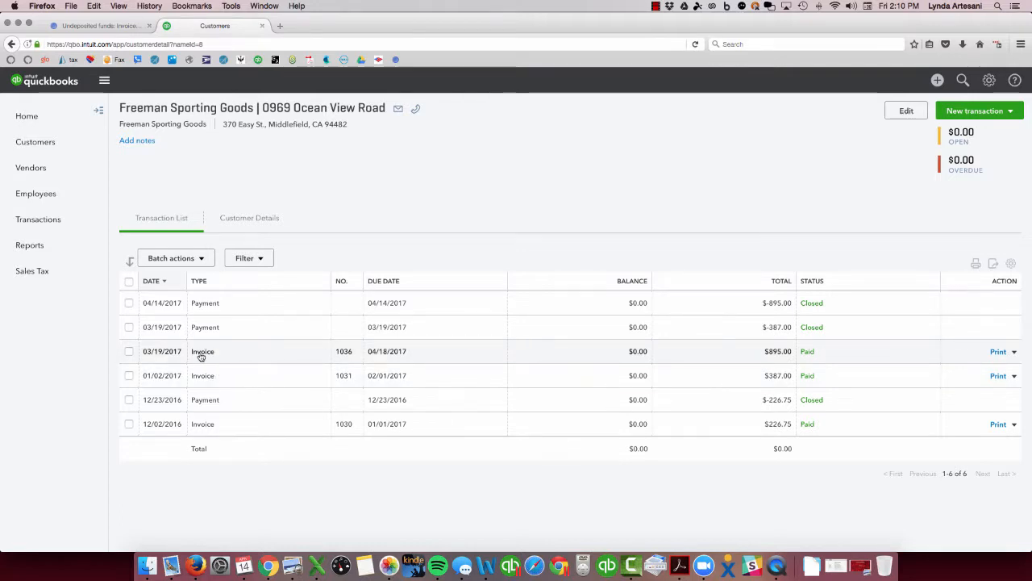
Step: Run the Profit and Loss report and examine the Bank Charges line among the expenses
{"action": "left_click", "coordinate": [29, 246]}
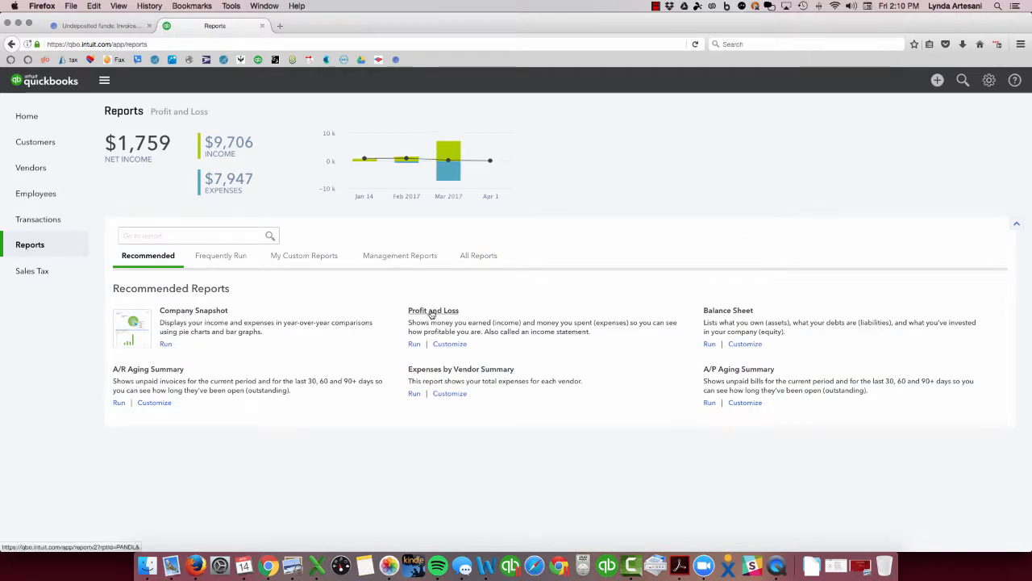
{"action": "left_click", "coordinate": [431, 313]}
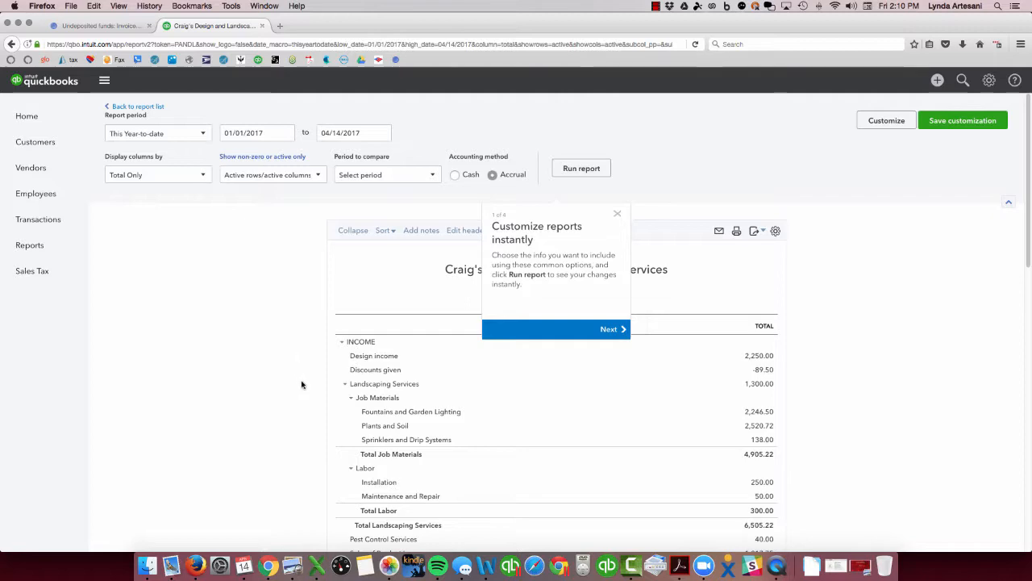
{"action": "scroll", "coordinate": [400, 471], "scroll_direction": "down", "scroll_amount": 2}
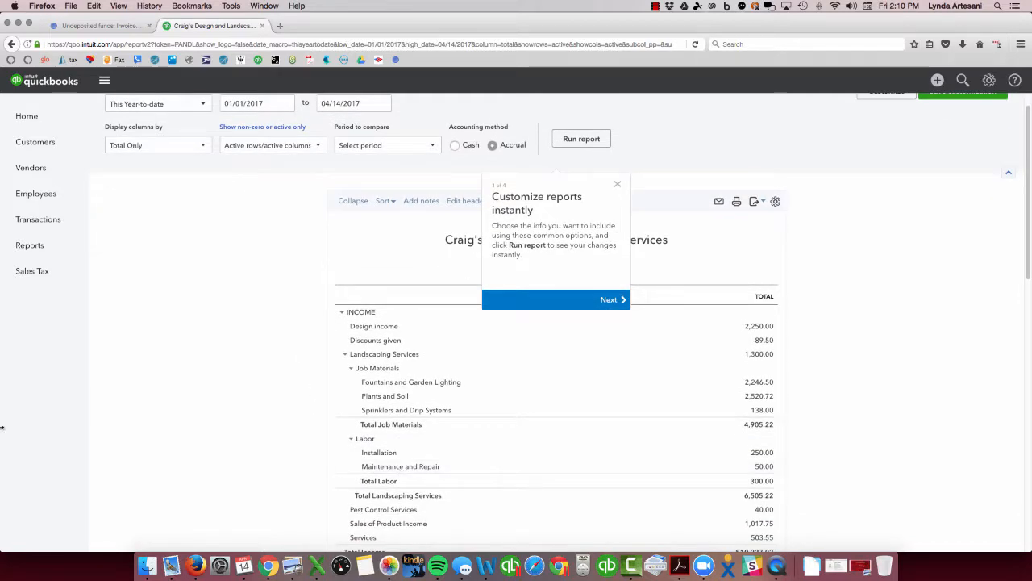
{"action": "scroll", "coordinate": [182, 428], "scroll_direction": "down", "scroll_amount": 8}
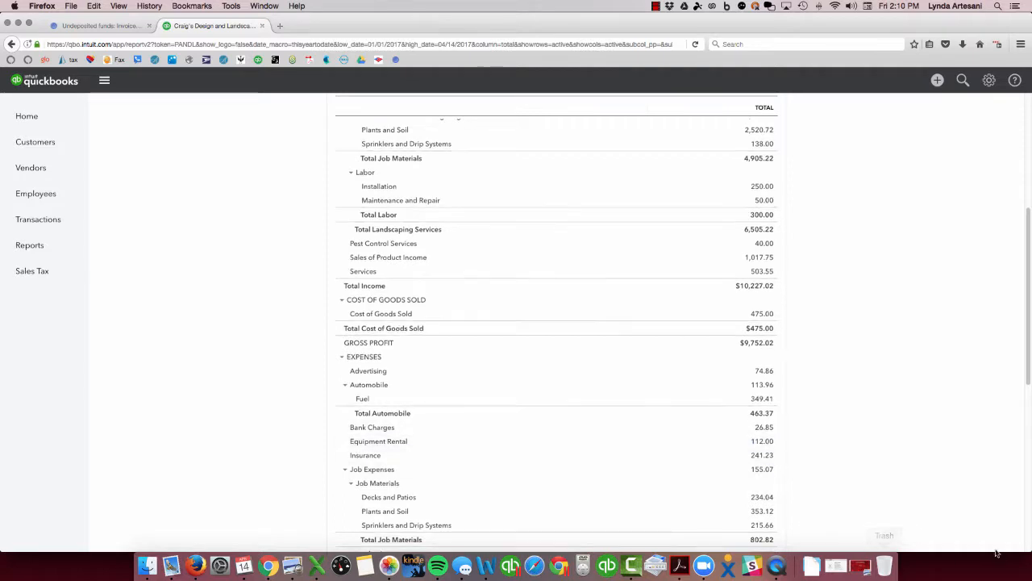
{"action": "left_click", "coordinate": [858, 567]}
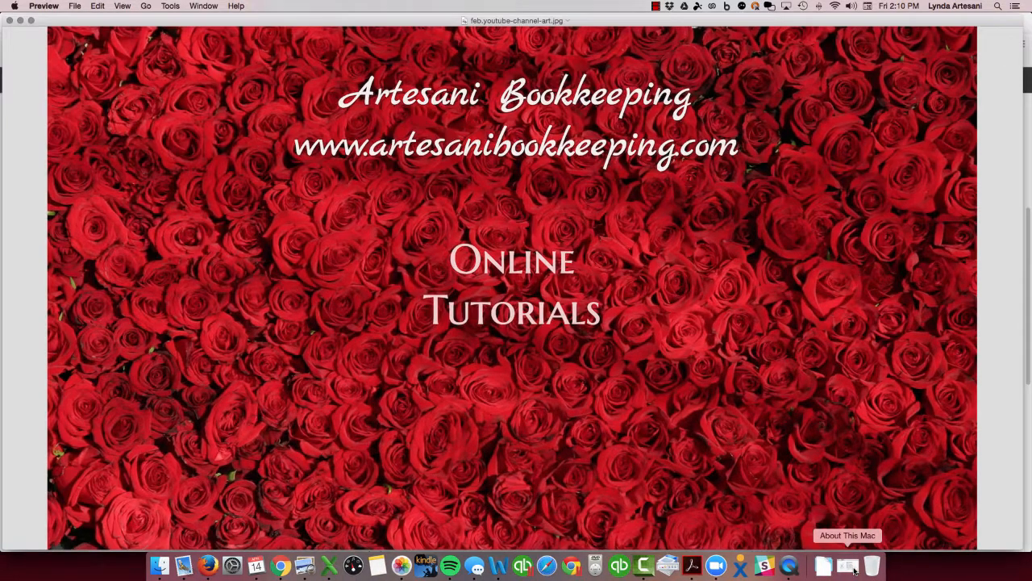